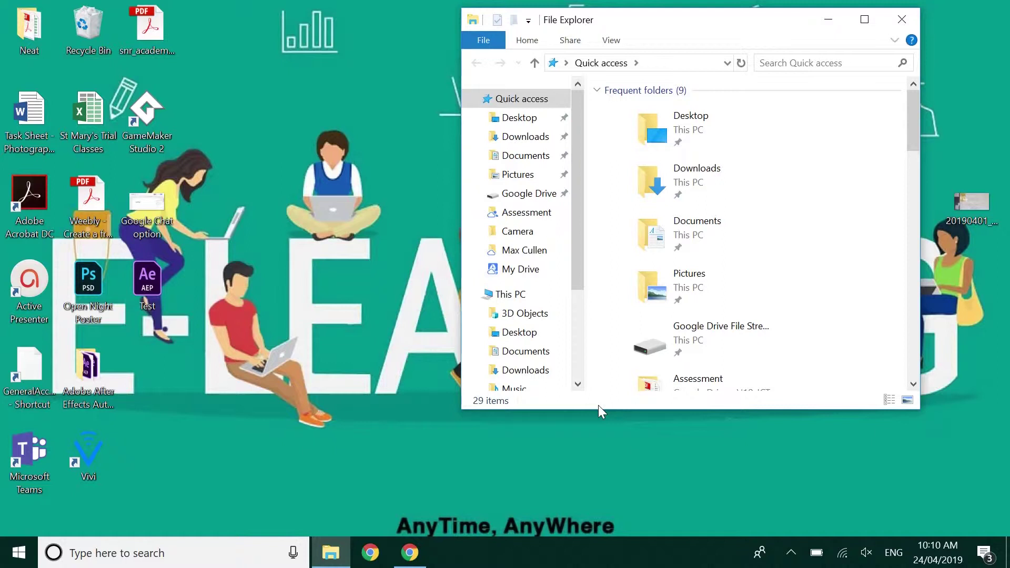
- Open the Google Drive File Stream drive and My Drive, then select Assessment Template (1)
{"action": "left_click", "coordinate": [536, 194]}
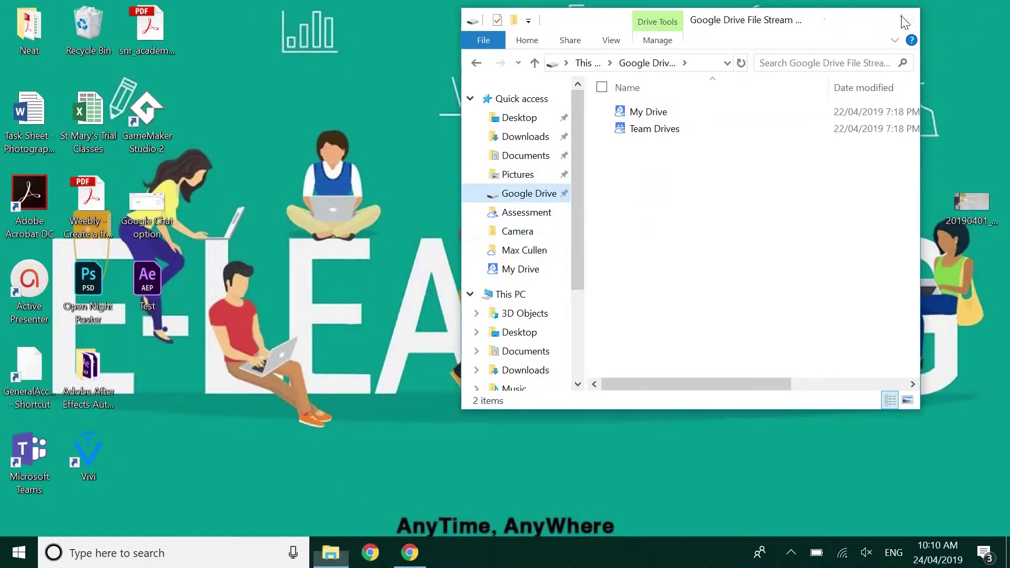
{"action": "left_click", "coordinate": [331, 561]}
{"action": "left_click", "coordinate": [332, 558]}
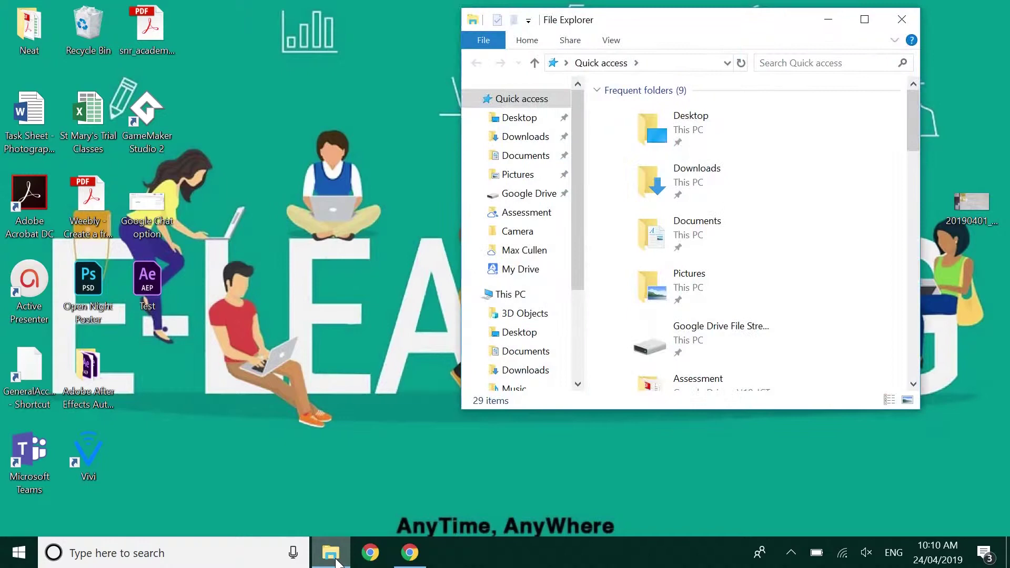
{"action": "left_click", "coordinate": [542, 200]}
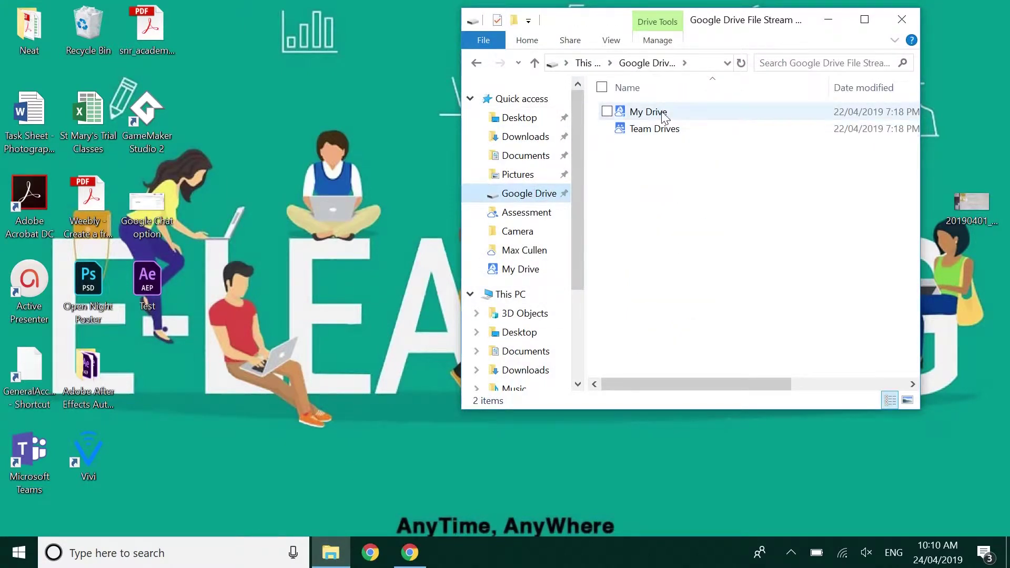
{"action": "double_click", "coordinate": [665, 112]}
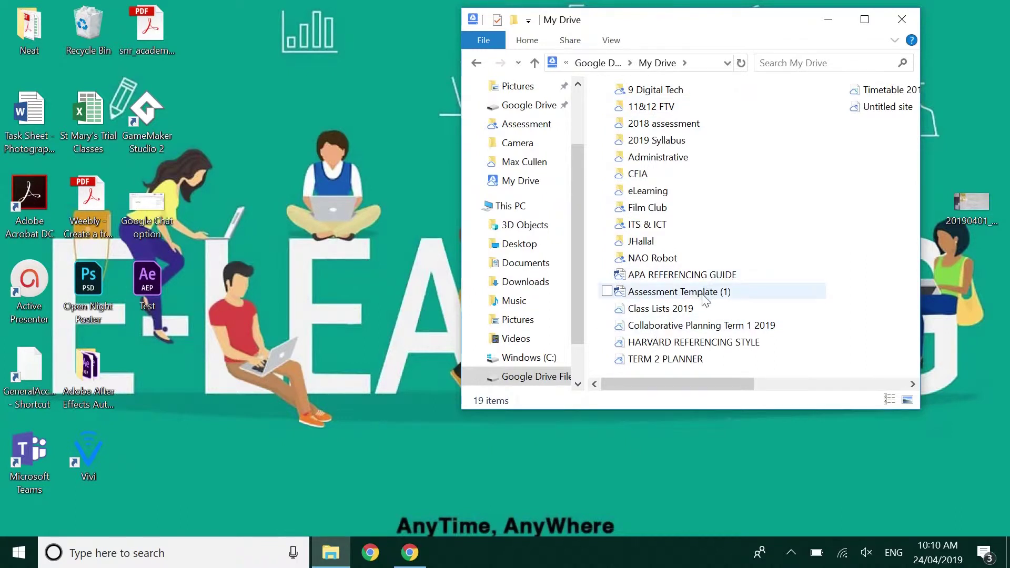
{"action": "left_click", "coordinate": [680, 295]}
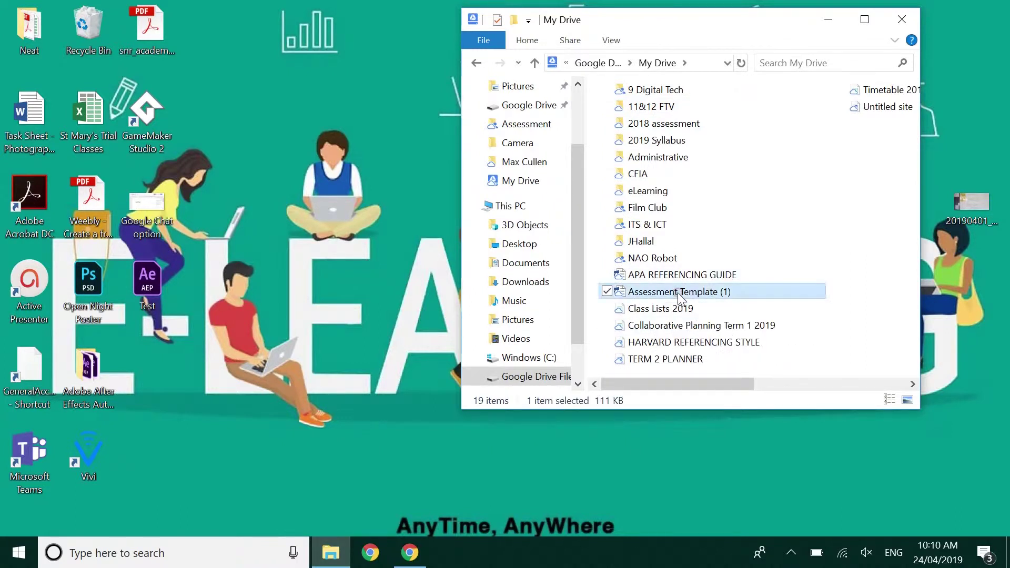
- Append 'drive file stream!' to the Subject cell of Assessment Template (1), save, and close Word
{"action": "double_click", "coordinate": [678, 293]}
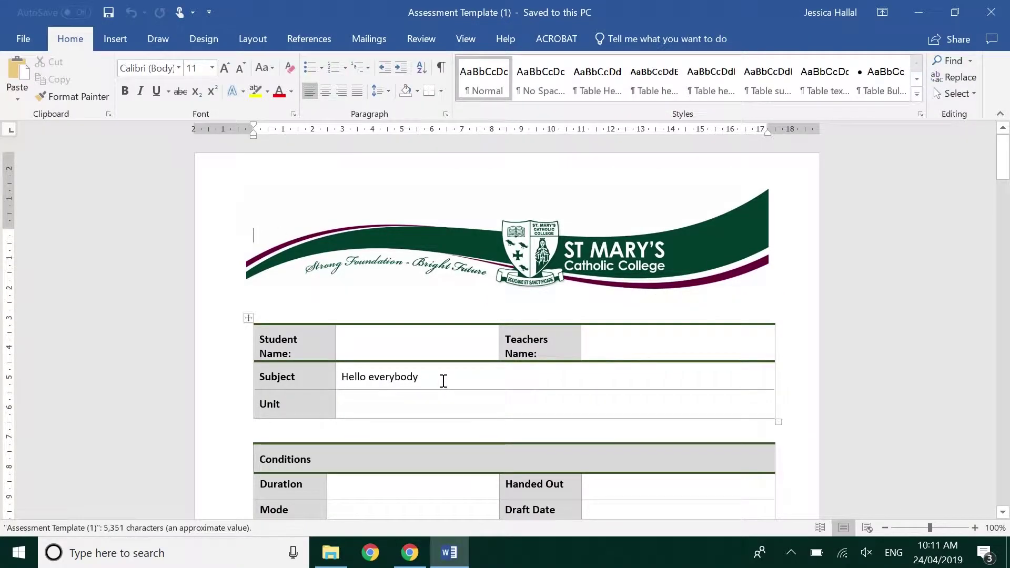
{"action": "left_click", "coordinate": [442, 379]}
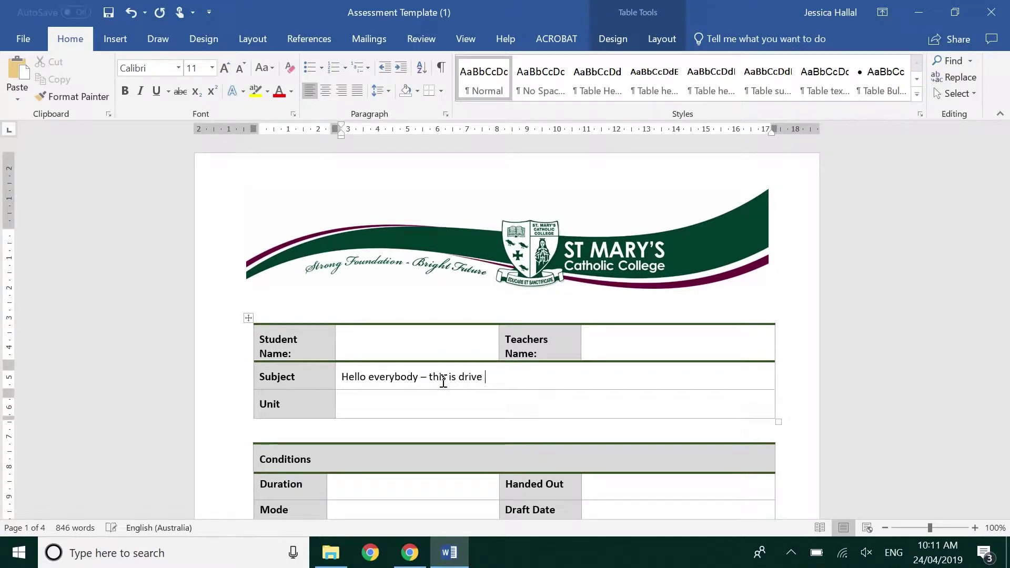
{"action": "type", "text": "drive file stream!"}
{"action": "key", "text": "ctrl+s"}
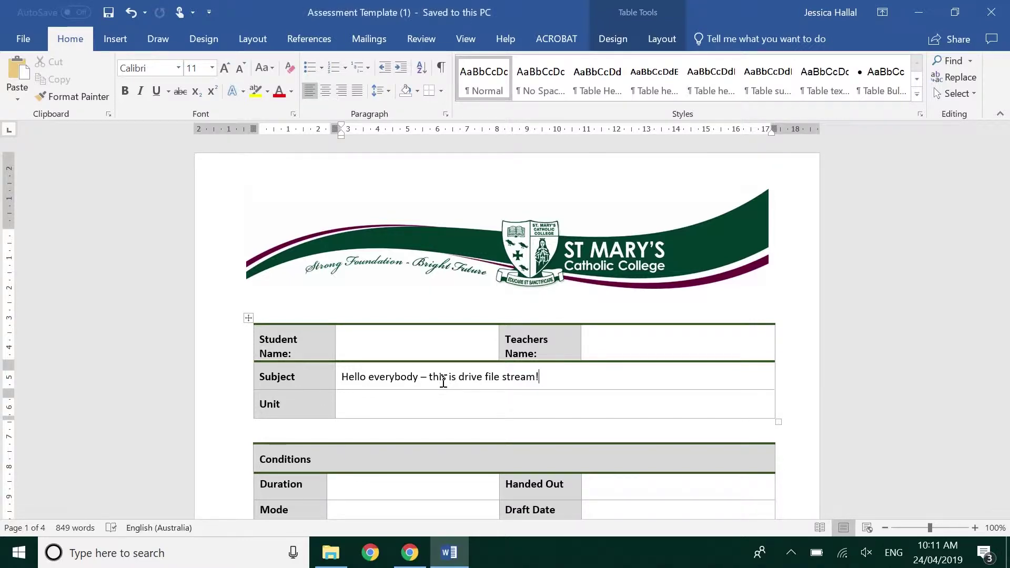
{"action": "key", "text": "alt+F4"}
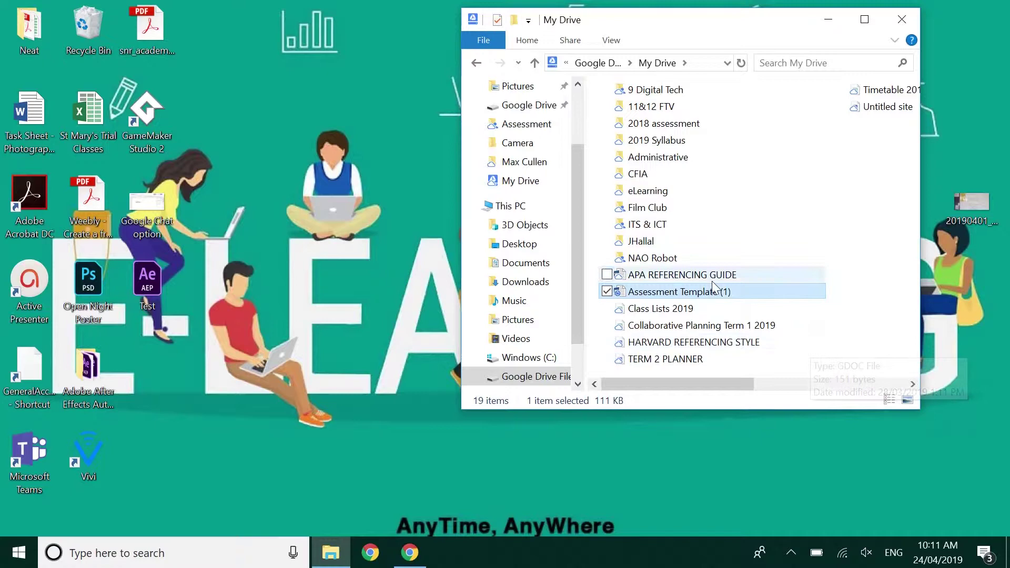
{"action": "double_click", "coordinate": [721, 298]}
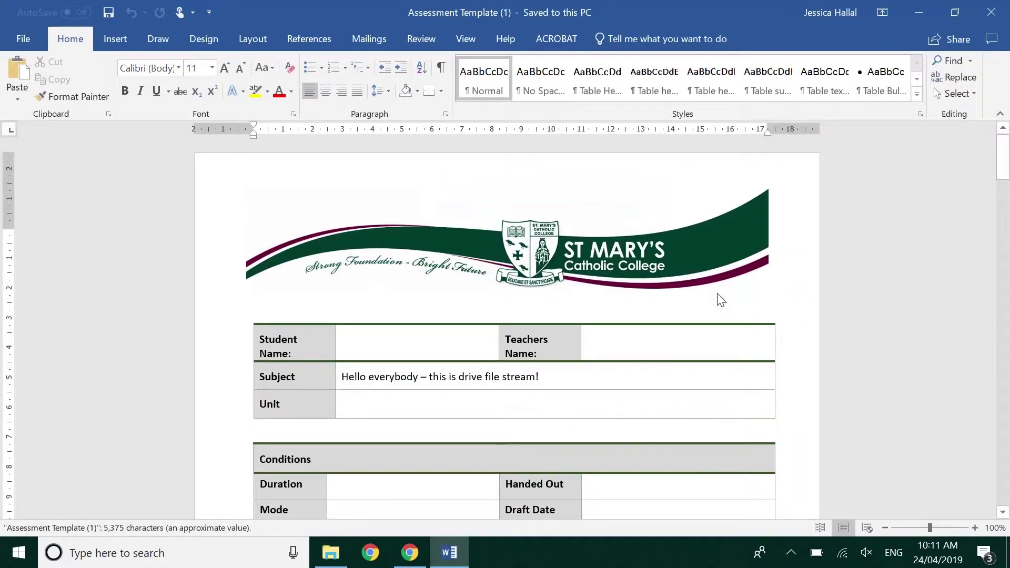
{"action": "left_click_drag", "start_coordinate": [390, 372], "coordinate": [598, 389]}
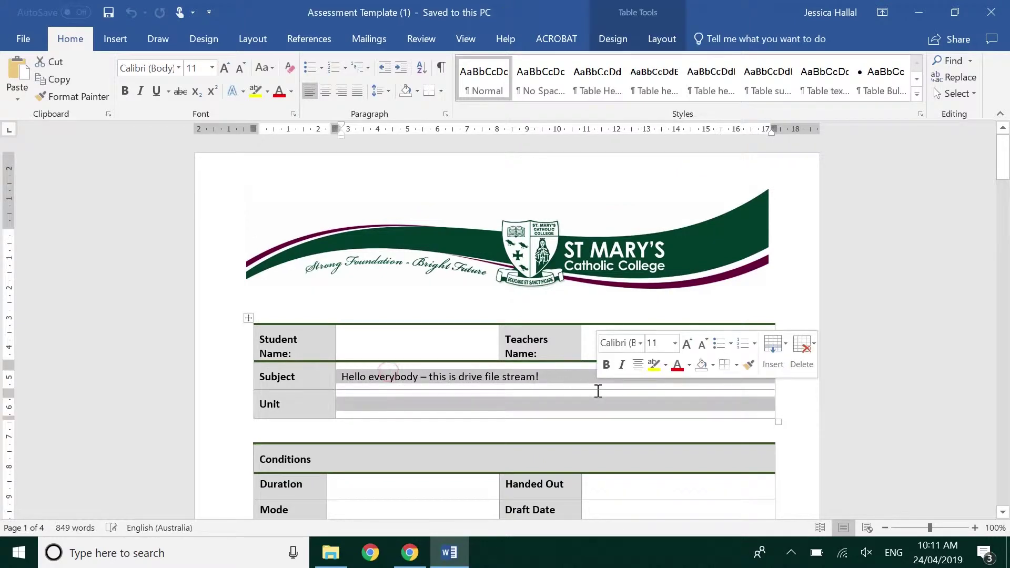
{"action": "left_click", "coordinate": [558, 379]}
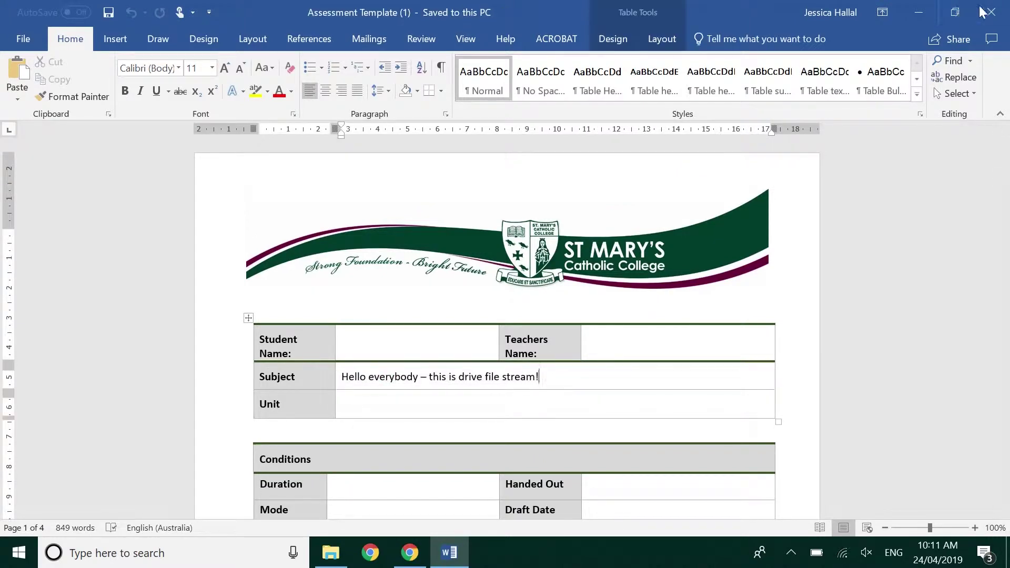
{"action": "left_click", "coordinate": [994, 13]}
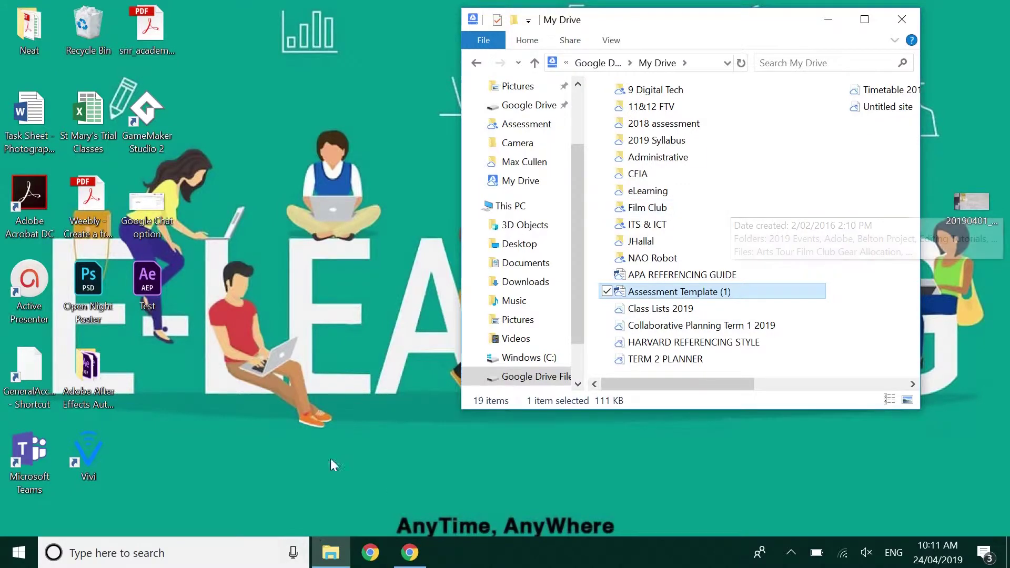
- Close Explorer, launch Drive File Stream from a Windows search for 'Drive', then close its window
{"action": "left_click", "coordinate": [906, 18]}
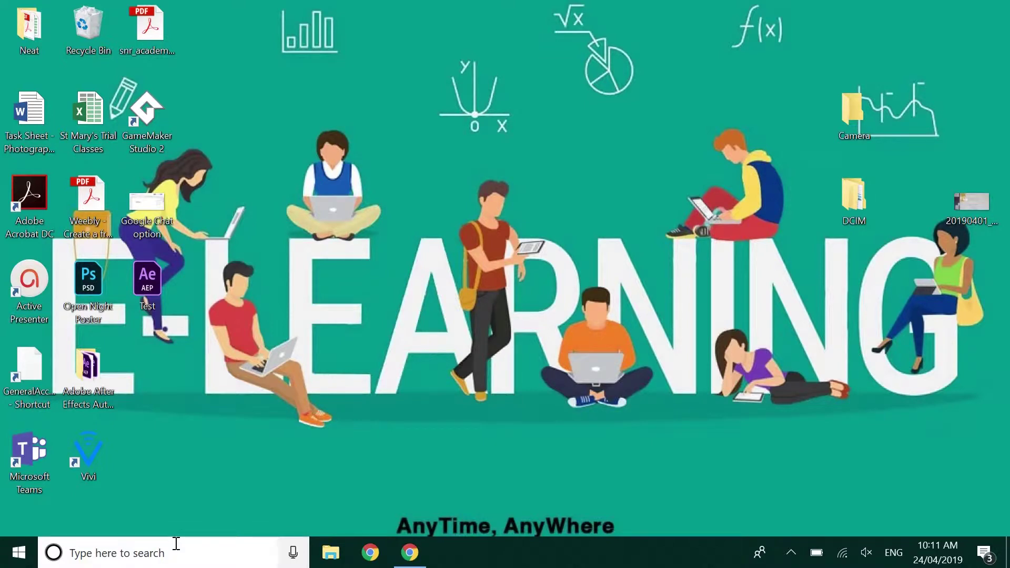
{"action": "left_click", "coordinate": [176, 550]}
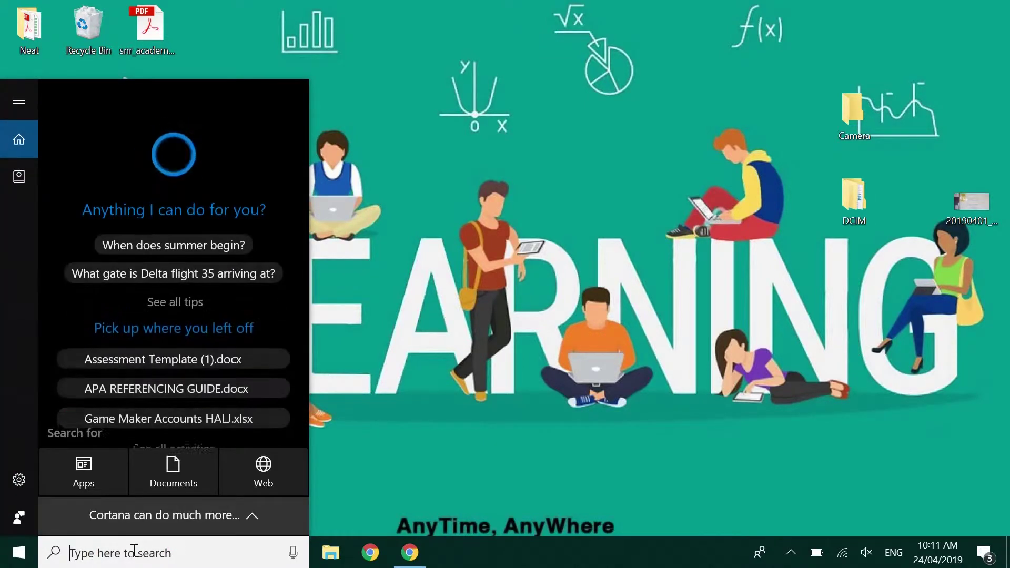
{"action": "type", "text": "Drive"}
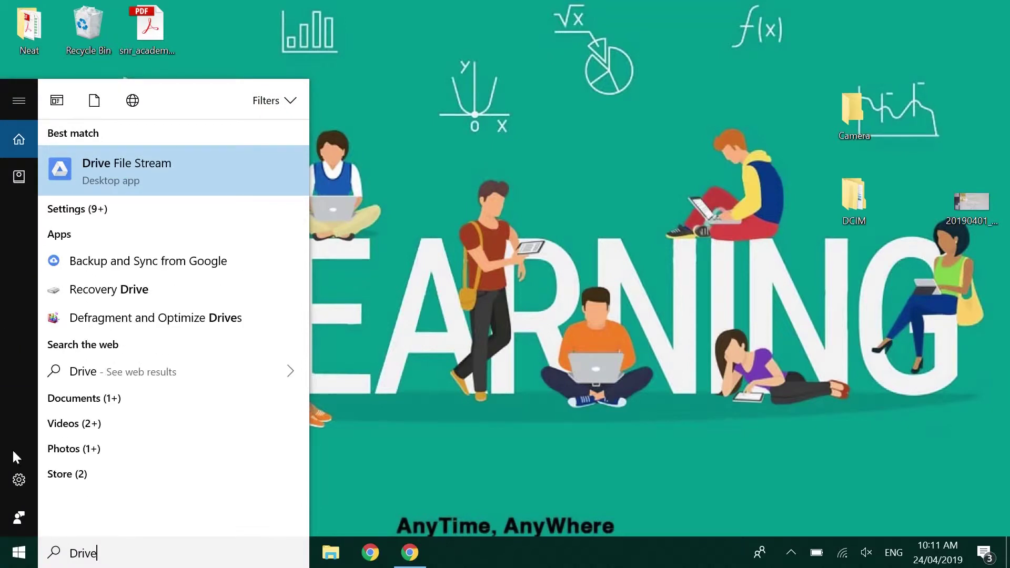
{"action": "left_click", "coordinate": [160, 175]}
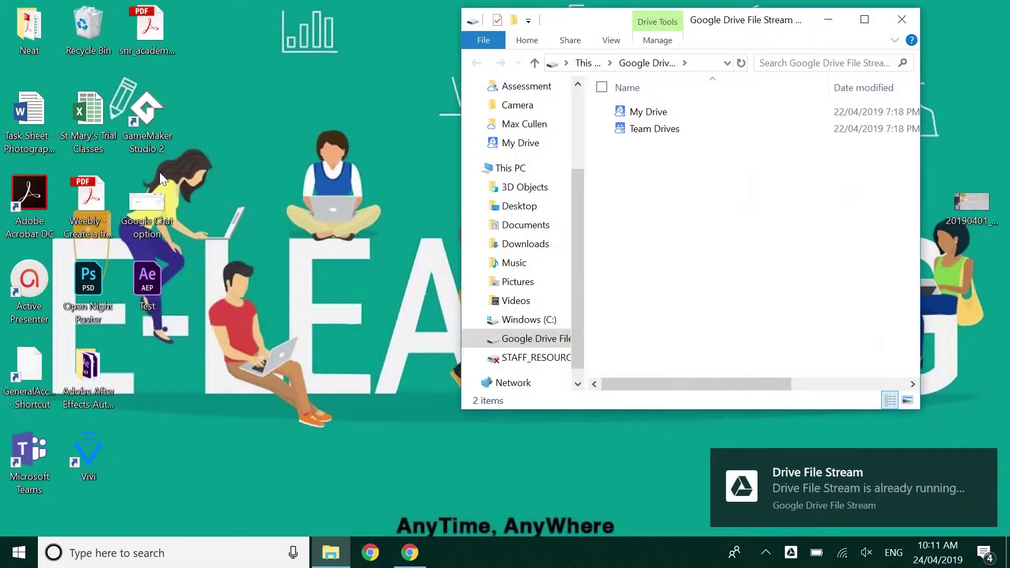
{"action": "left_click", "coordinate": [901, 17]}
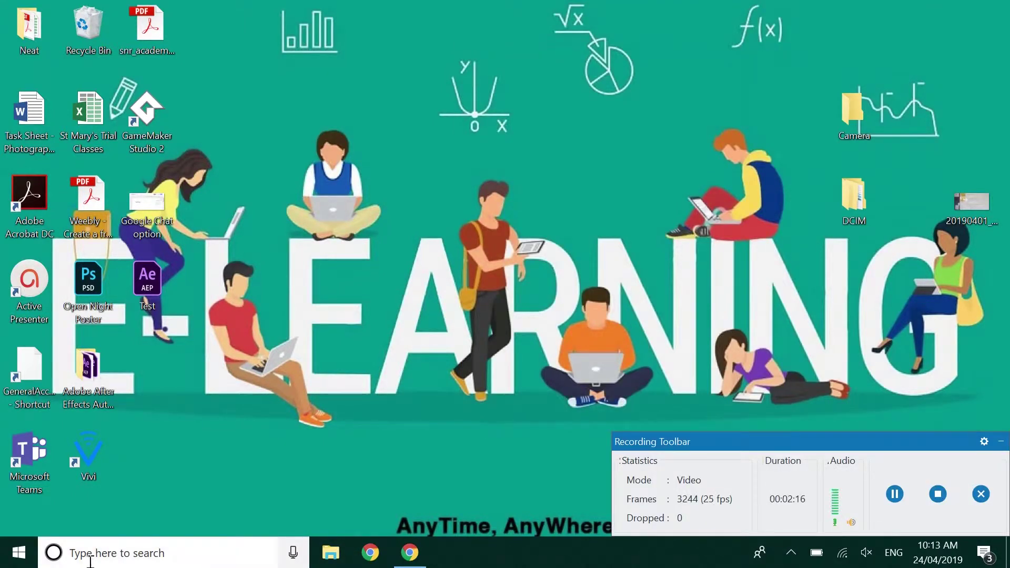
- Search Windows for 'drive' again and open Google Drive's My Drive in Chrome
{"action": "left_click", "coordinate": [90, 562]}
{"action": "type", "text": "drive"}
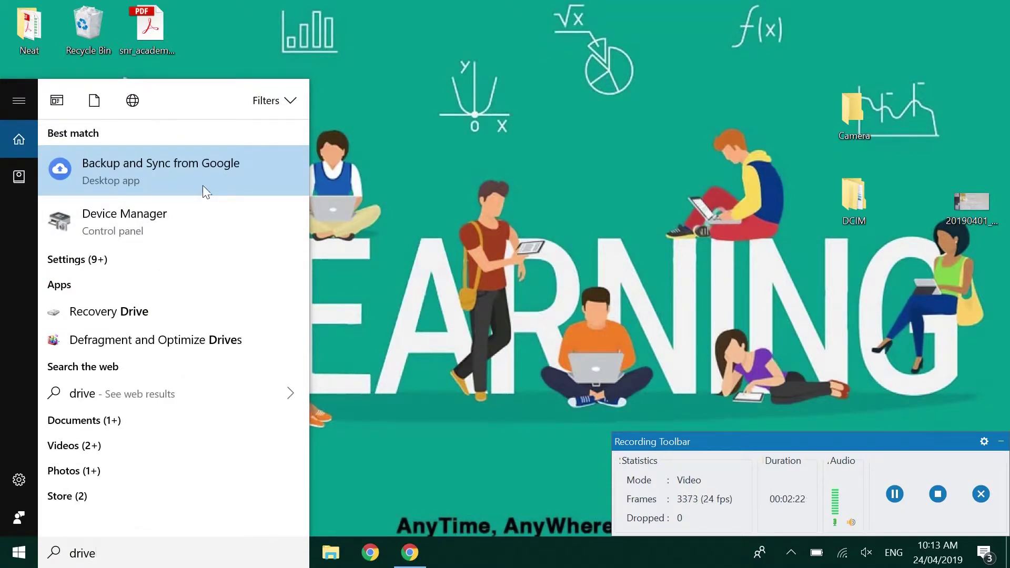
{"action": "left_click", "coordinate": [410, 552]}
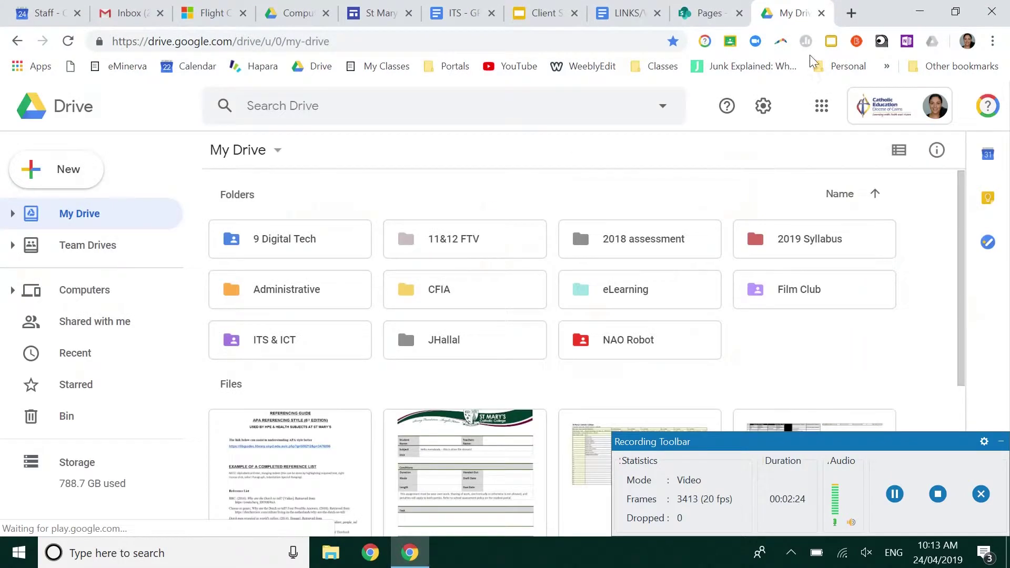
- Download the Drive File Stream installer for Windows from Google Drive Help and run googledrivefilestream.exe
{"action": "left_click", "coordinate": [765, 108]}
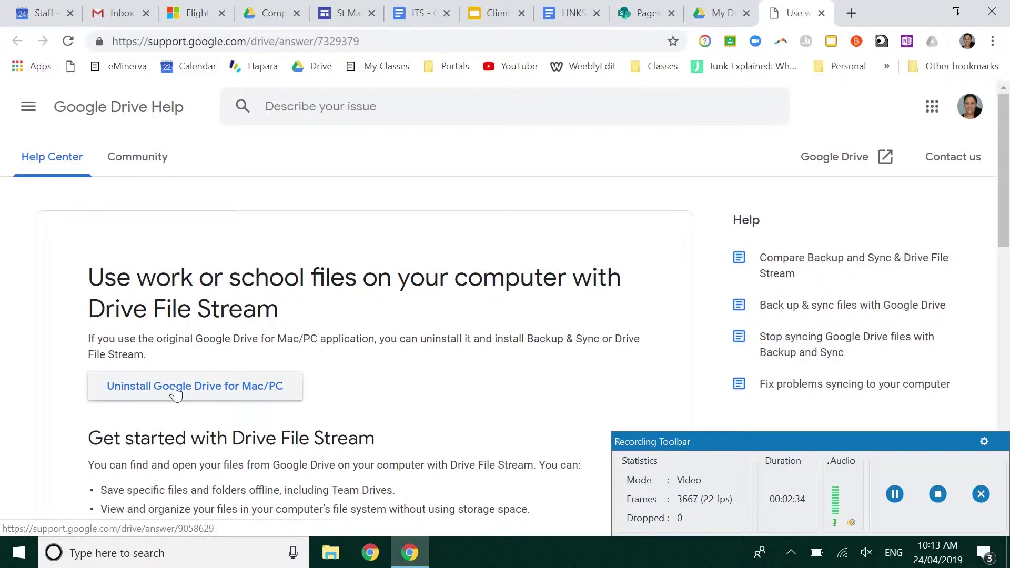
{"action": "scroll", "coordinate": [372, 354], "scroll_direction": "down", "scroll_amount": 7}
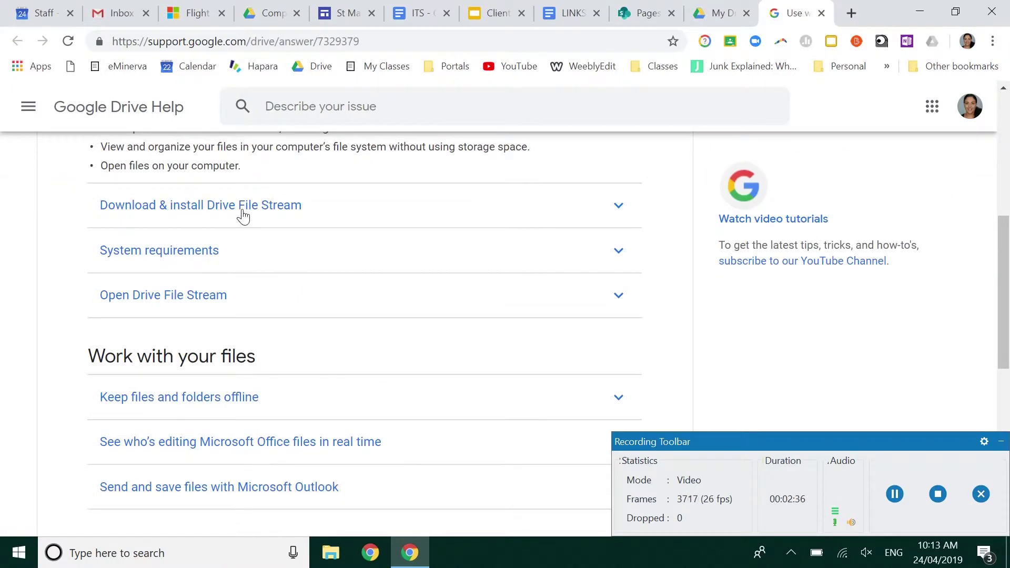
{"action": "left_click", "coordinate": [243, 216]}
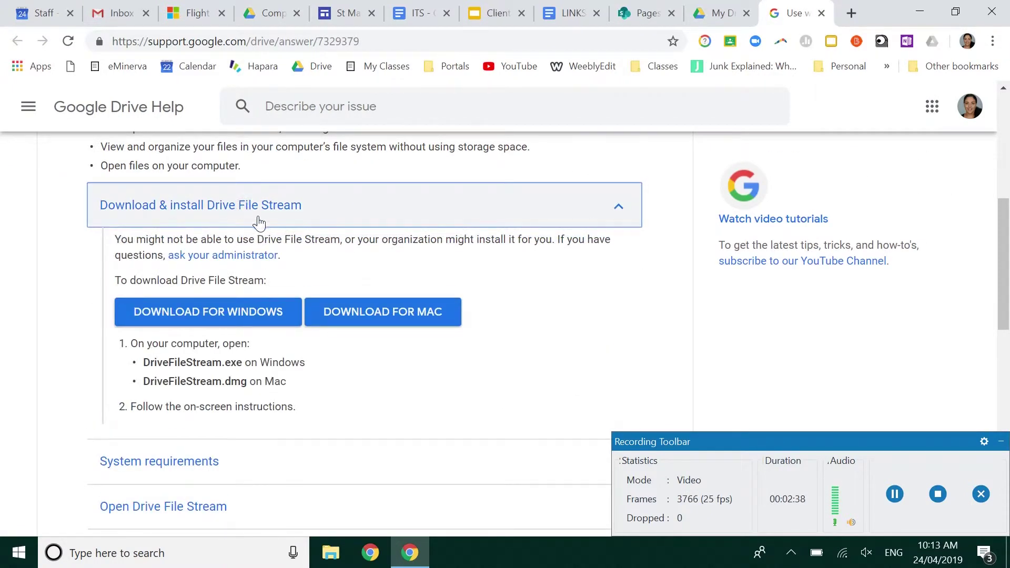
{"action": "left_click", "coordinate": [216, 311]}
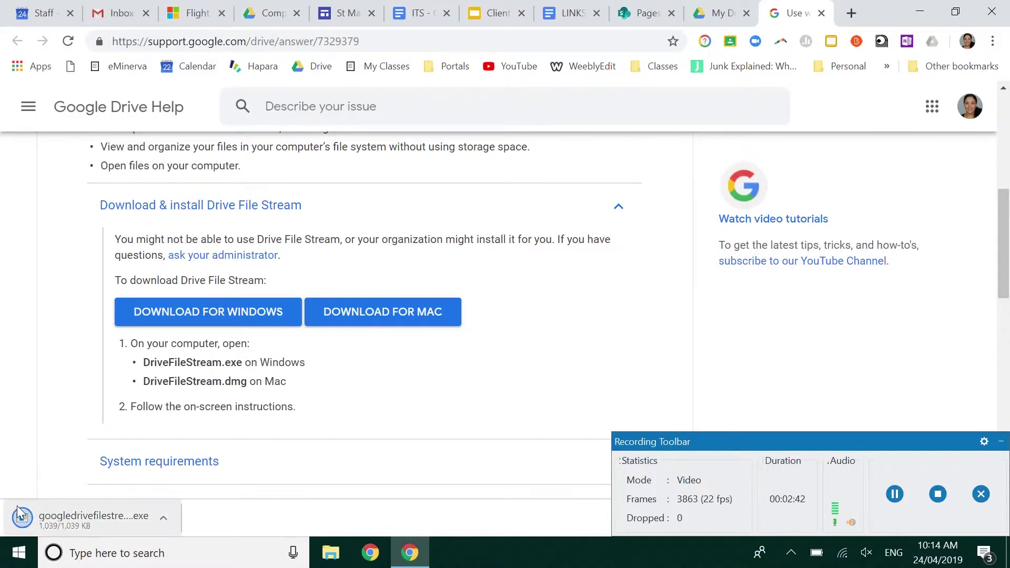
{"action": "left_click", "coordinate": [61, 530]}
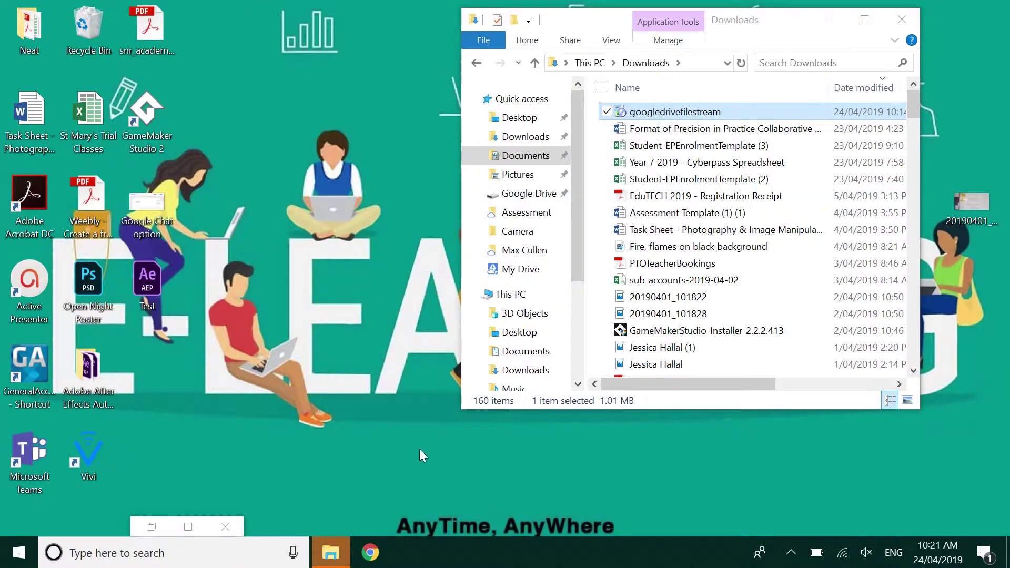
- Launch the Drive File Stream best match from a Windows search for 'drive'
{"action": "left_click", "coordinate": [151, 564]}
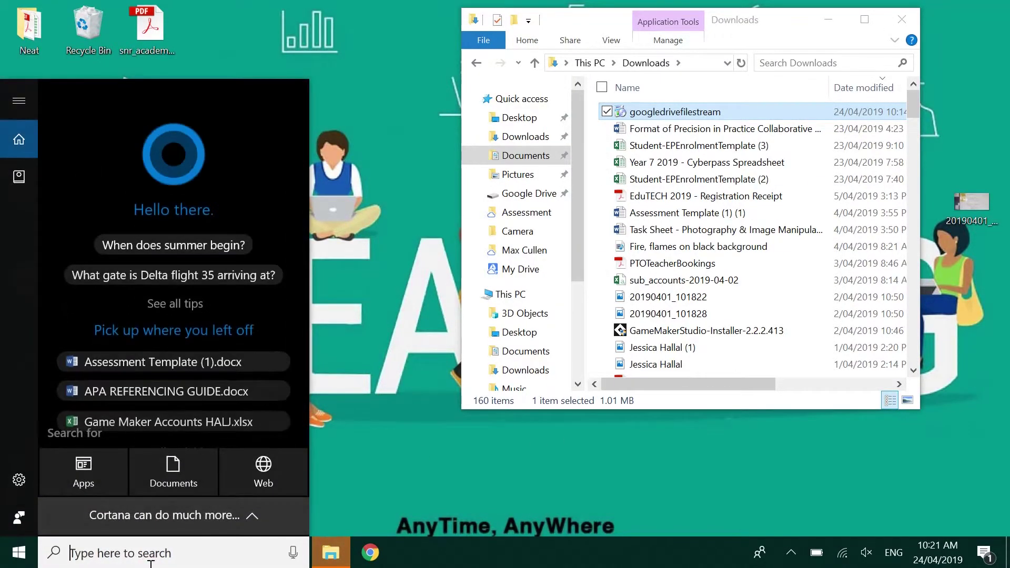
{"action": "type", "text": "drive"}
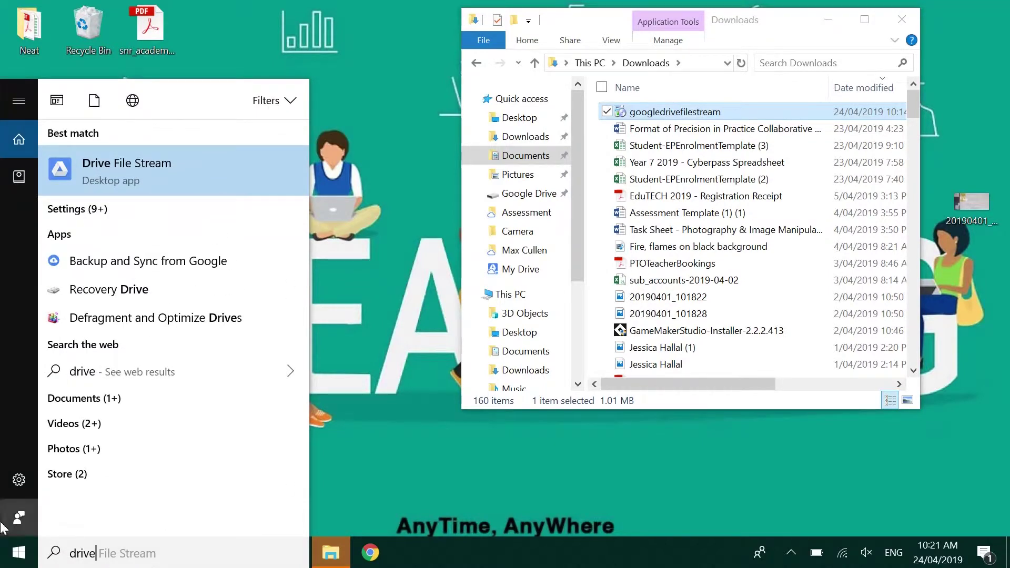
{"action": "left_click", "coordinate": [178, 176]}
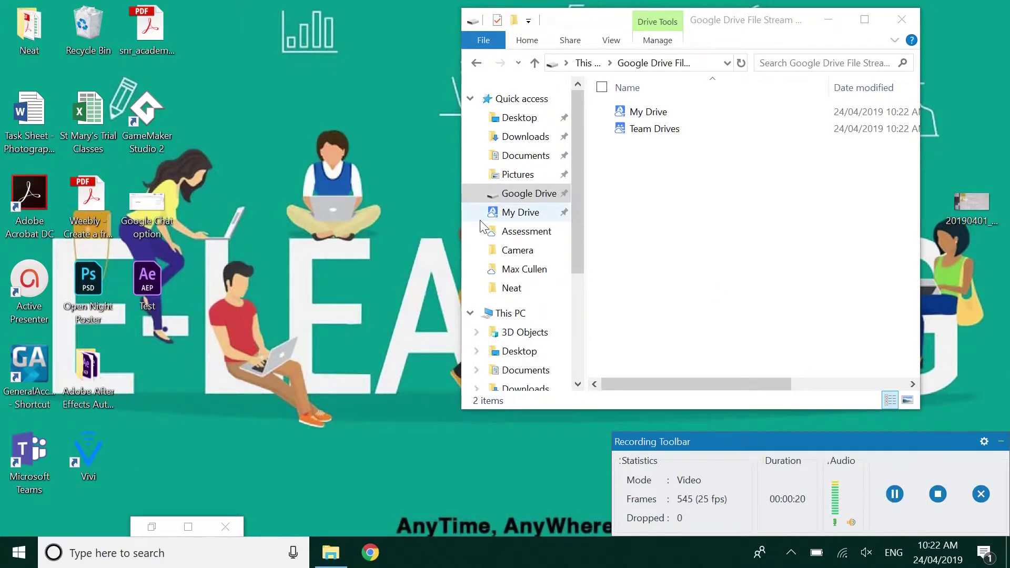
{"action": "left_click", "coordinate": [168, 563]}
{"action": "type", "text": "drive"}
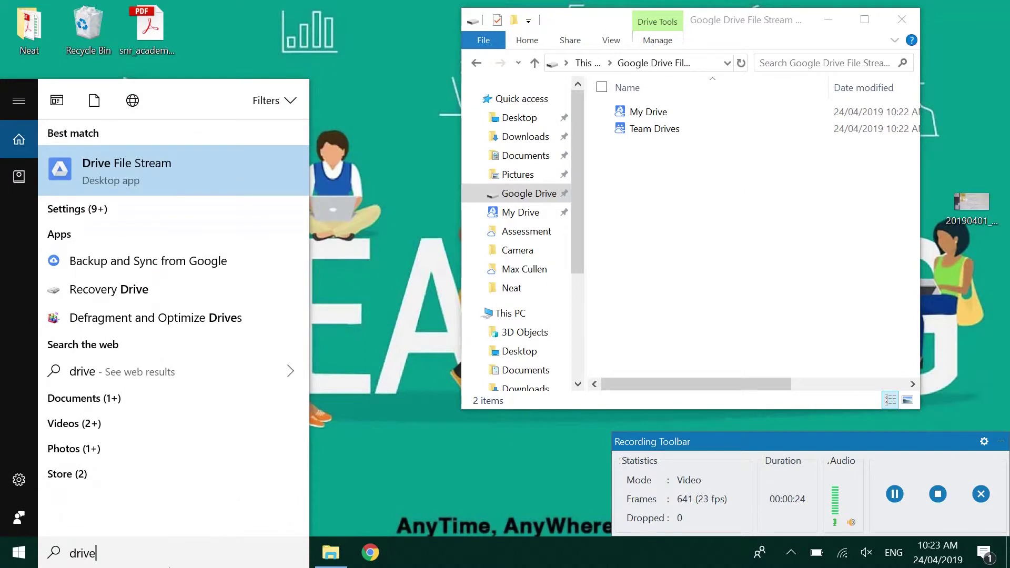
{"action": "left_click", "coordinate": [96, 183]}
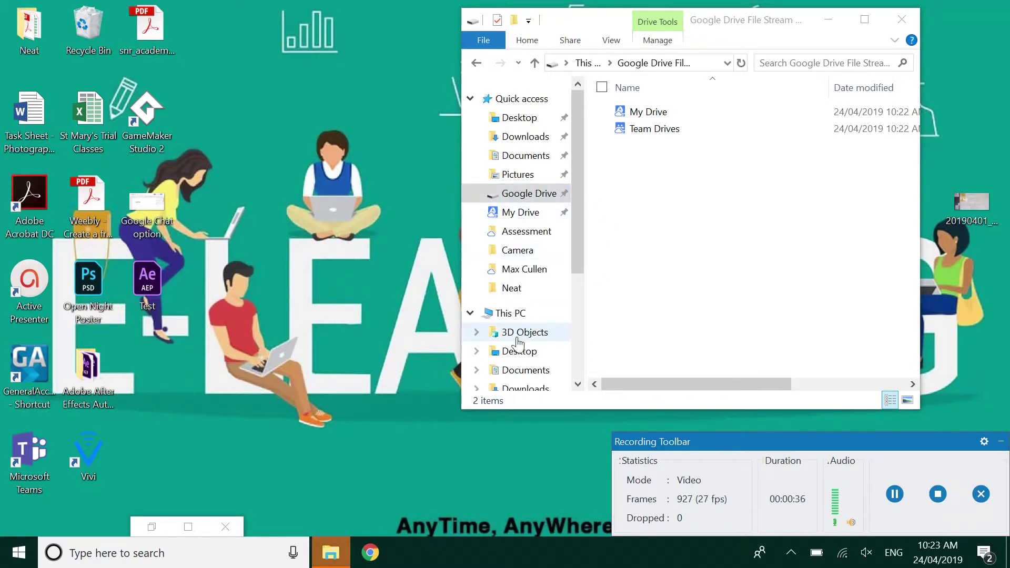
{"action": "scroll", "coordinate": [518, 343], "scroll_direction": "down", "scroll_amount": 3}
{"action": "scroll", "coordinate": [521, 316], "scroll_direction": "up", "scroll_amount": 3}
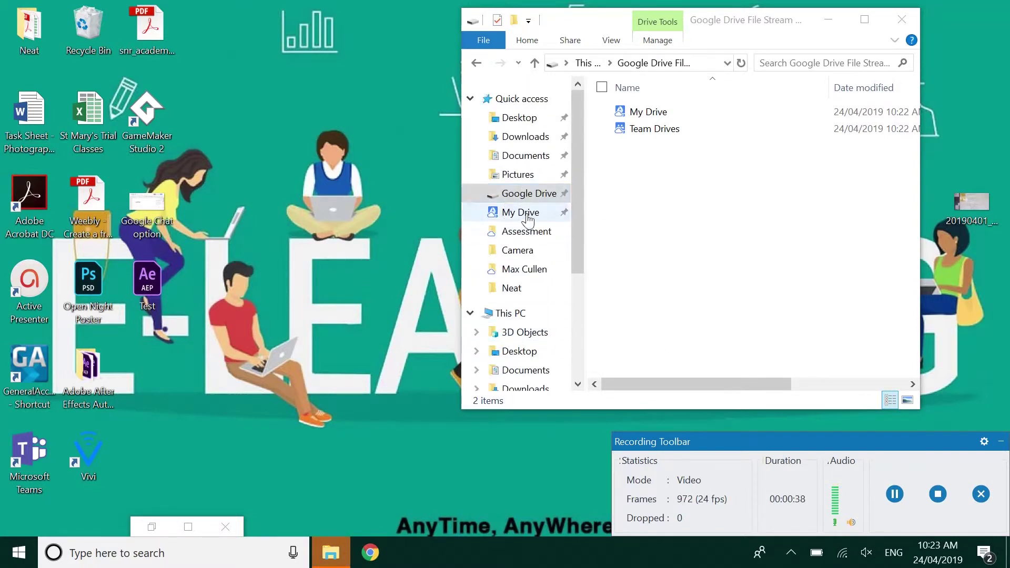
{"action": "left_click", "coordinate": [518, 215]}
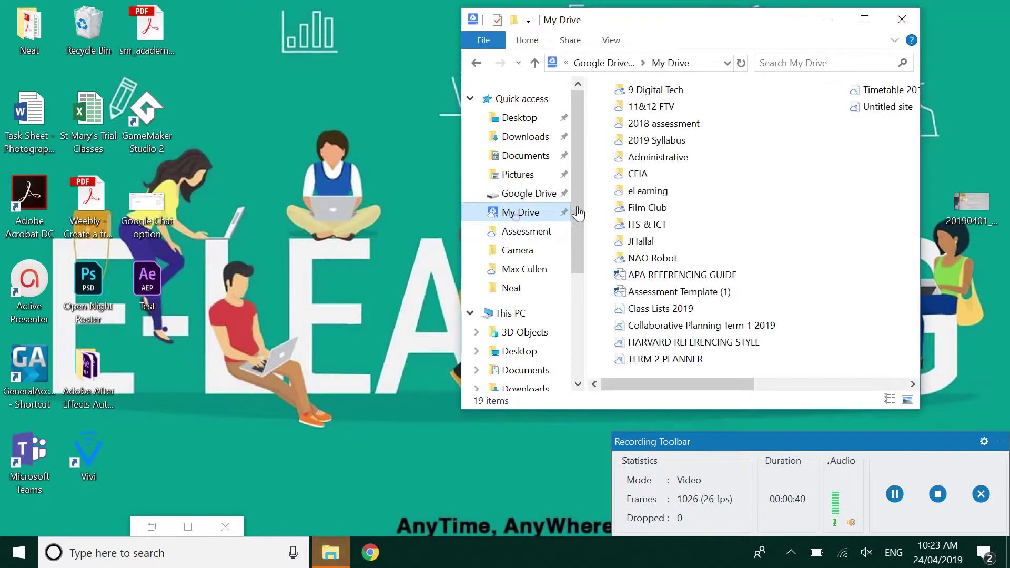
{"action": "scroll", "coordinate": [531, 306], "scroll_direction": "down", "scroll_amount": 3}
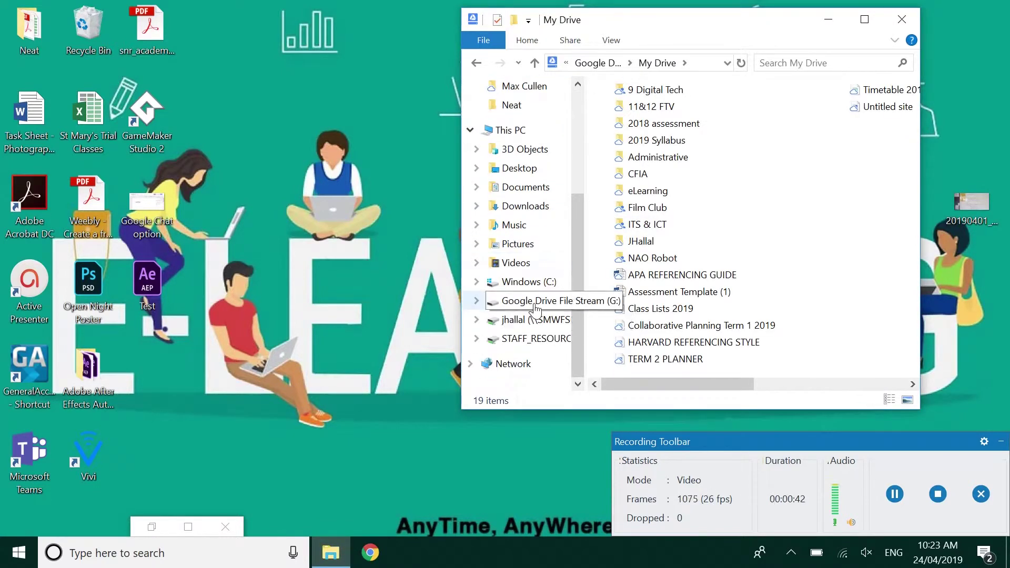
{"action": "left_click", "coordinate": [533, 304]}
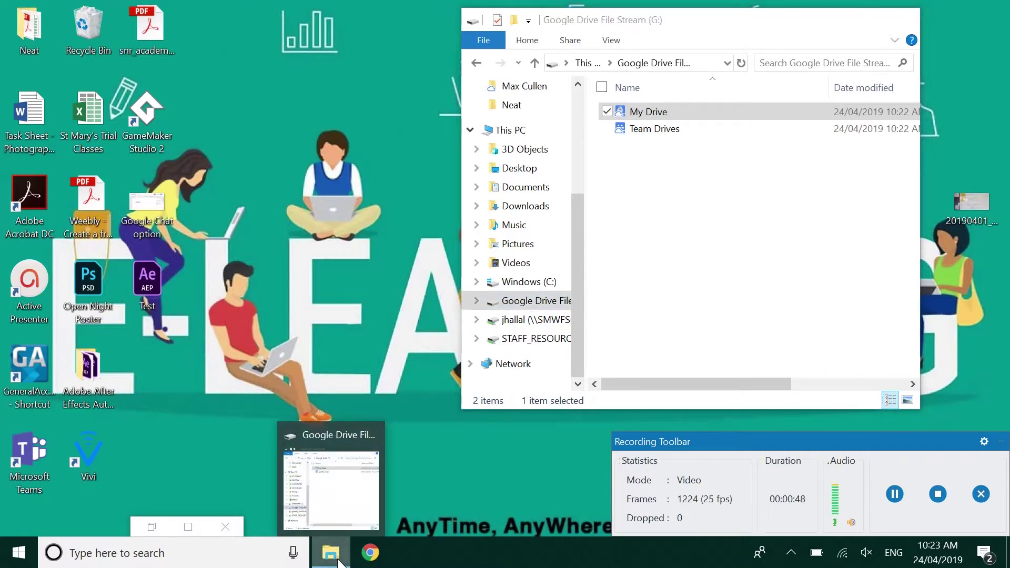
{"action": "left_click", "coordinate": [345, 561]}
{"action": "left_click", "coordinate": [336, 561]}
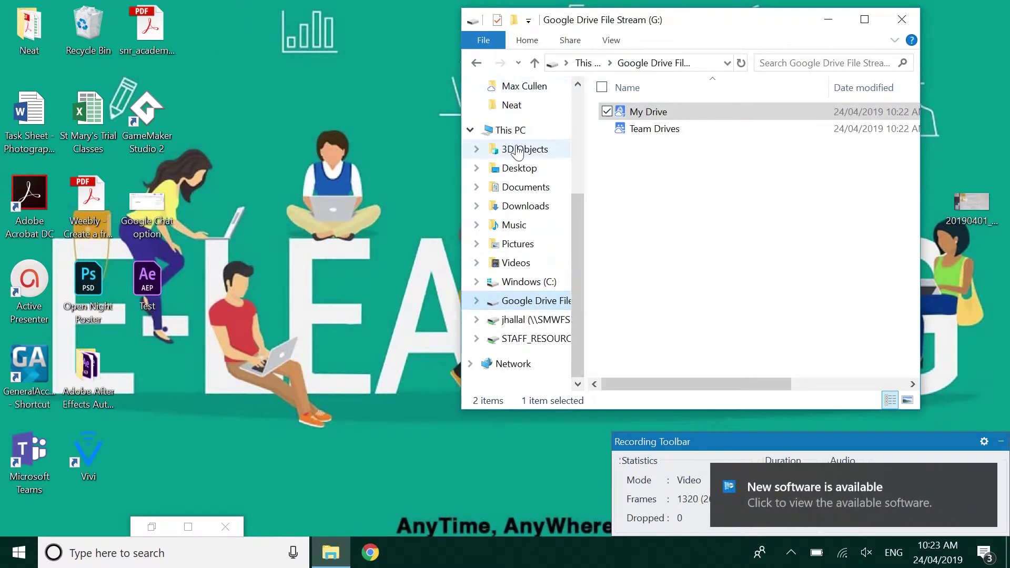
{"action": "scroll", "coordinate": [519, 153], "scroll_direction": "up", "scroll_amount": 3}
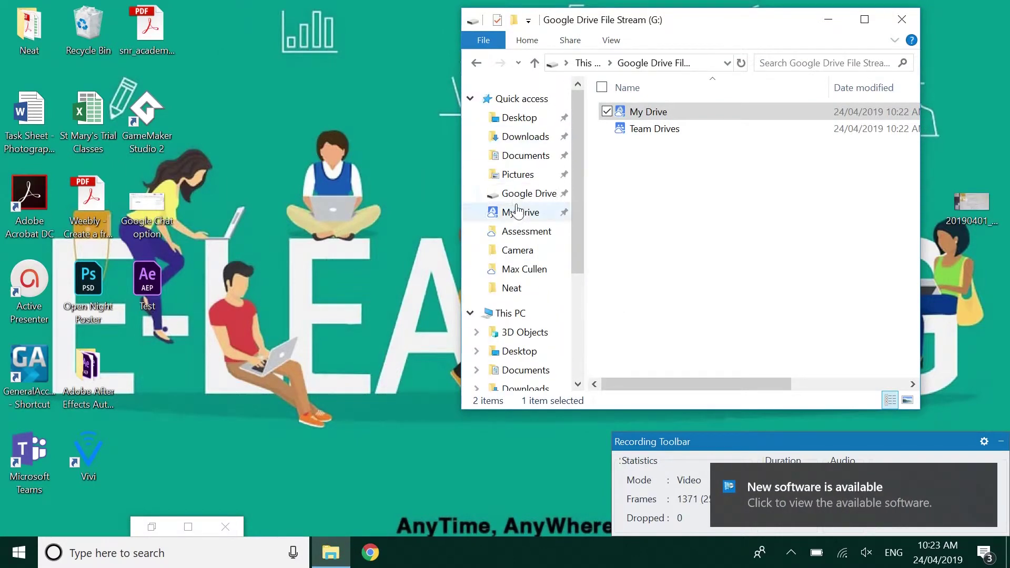
- Pin My Drive to Quick access, open it from there, and collapse This PC
{"action": "right_click", "coordinate": [636, 110]}
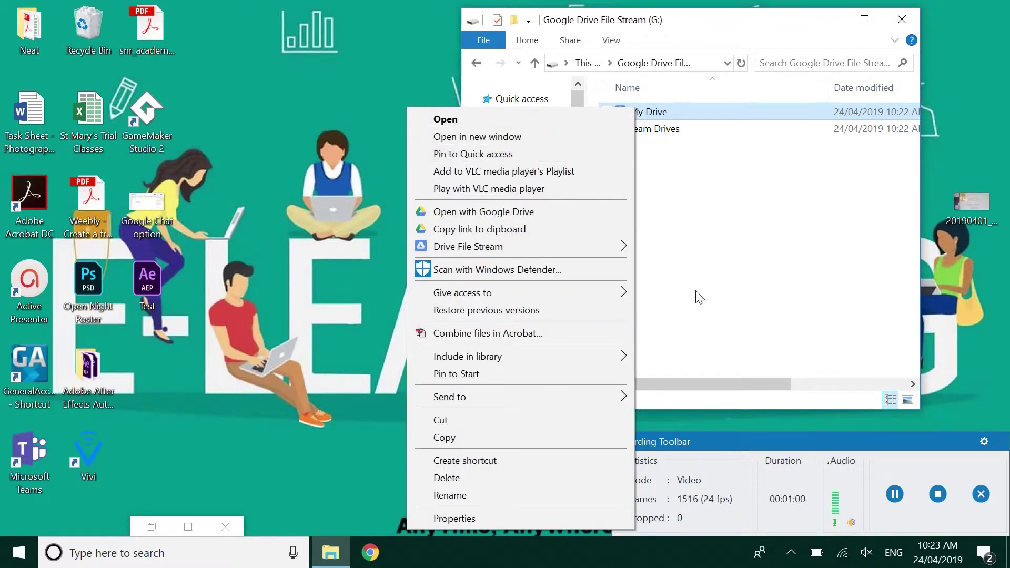
{"action": "left_click", "coordinate": [527, 156]}
{"action": "left_click", "coordinate": [519, 216]}
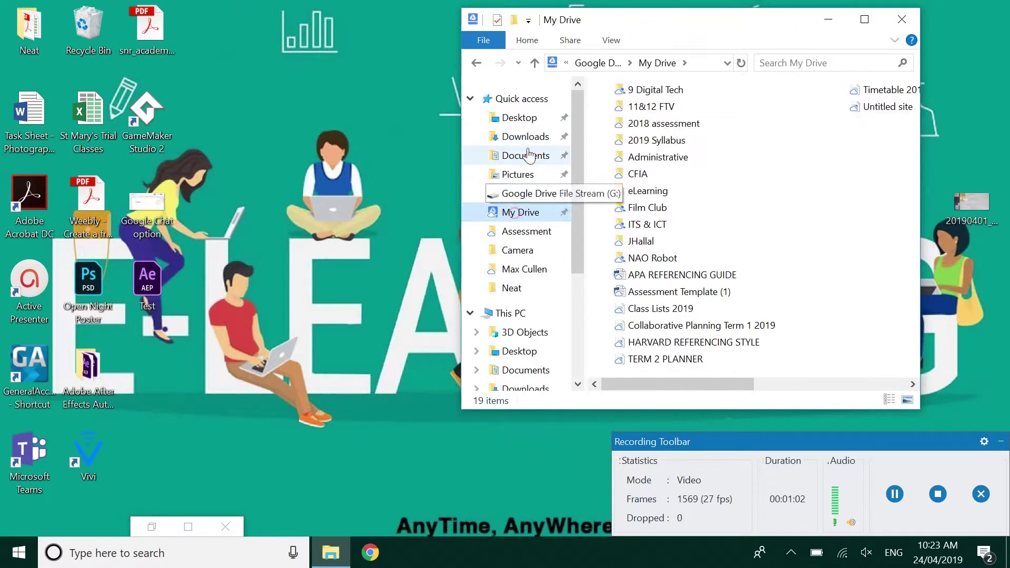
{"action": "left_click", "coordinate": [471, 315]}
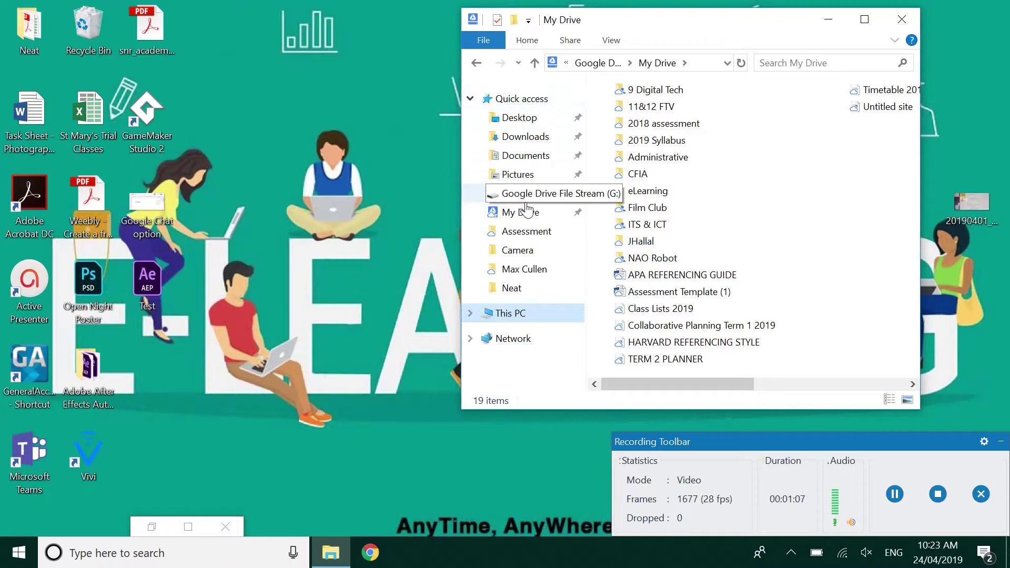
{"action": "left_click", "coordinate": [519, 221]}
{"action": "left_click", "coordinate": [518, 221]}
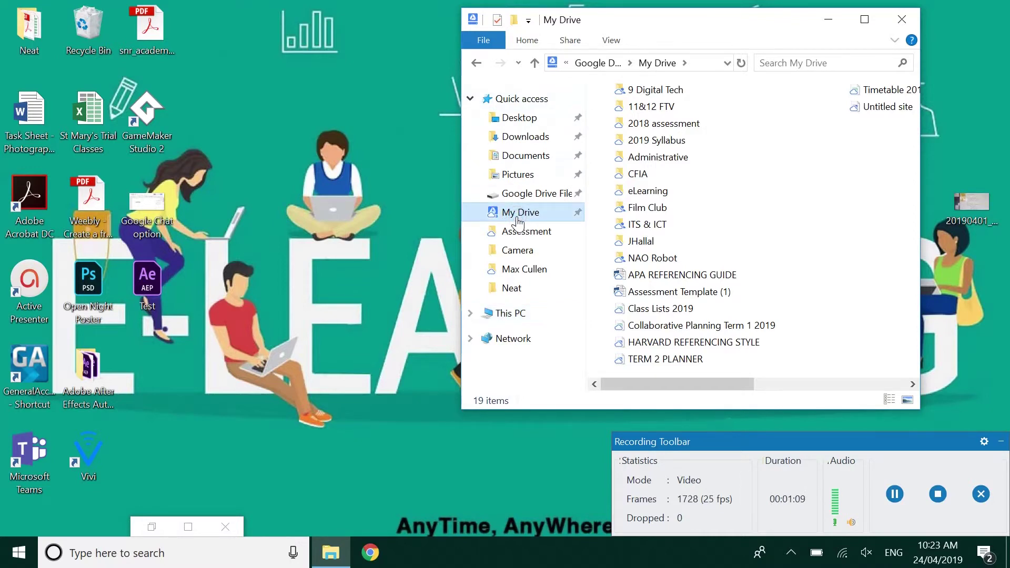
- Close the My Drive window, dismiss the Wi-Fi list, and search Windows for 'drive'
{"action": "left_click", "coordinate": [900, 18]}
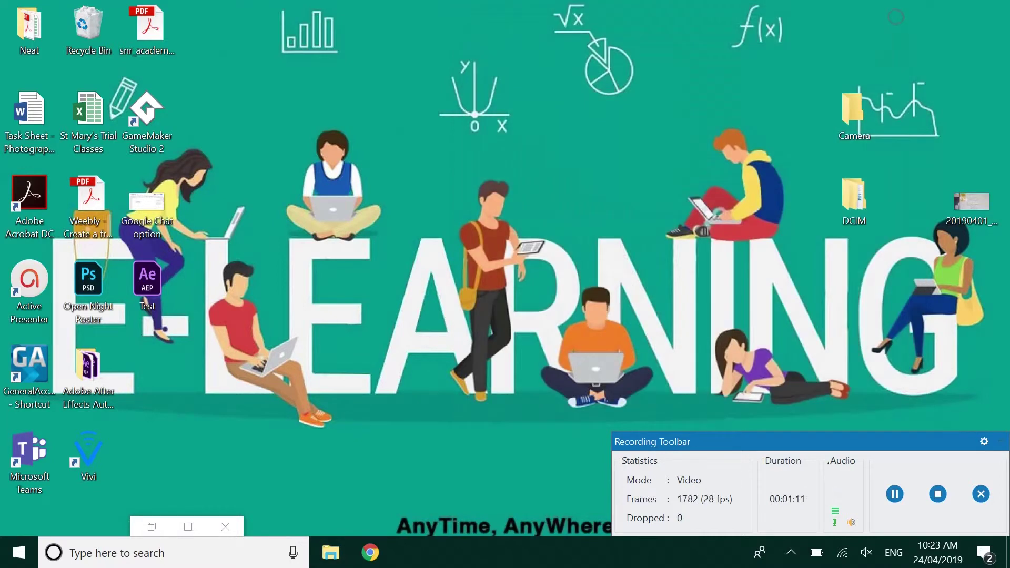
{"action": "left_click", "coordinate": [843, 552]}
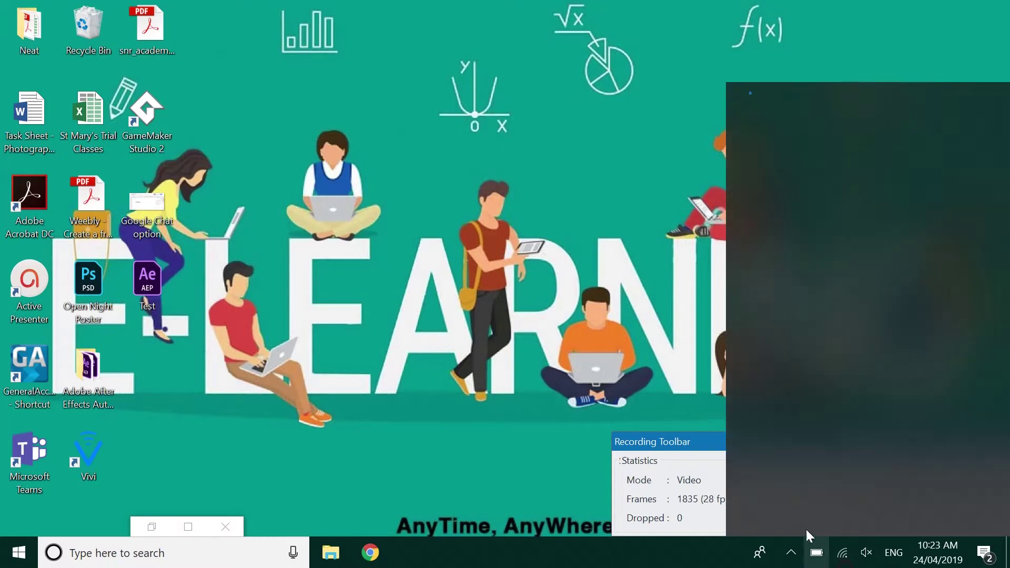
{"action": "left_click", "coordinate": [656, 325]}
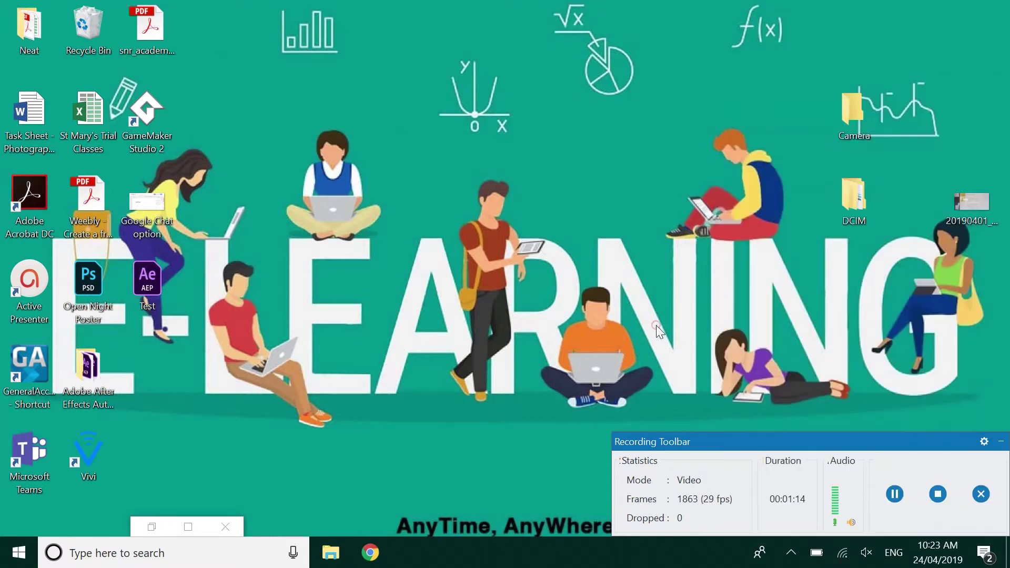
{"action": "left_click", "coordinate": [112, 558]}
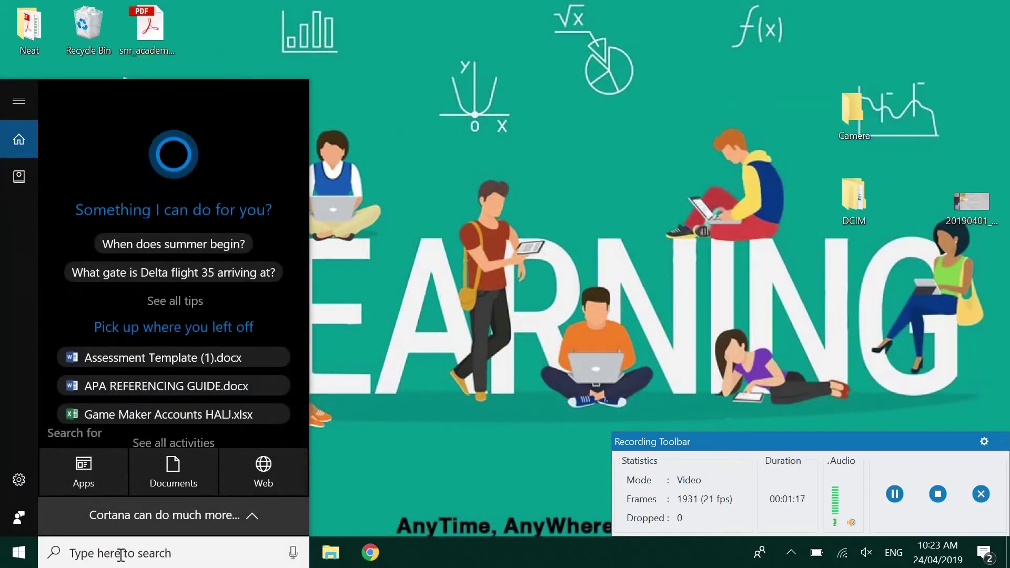
{"action": "type", "text": "drive"}
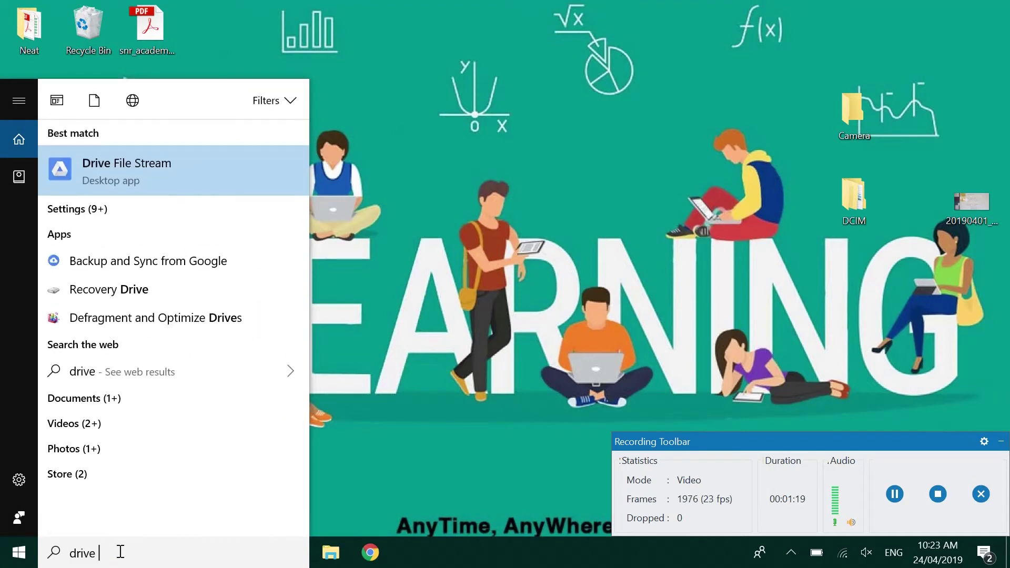